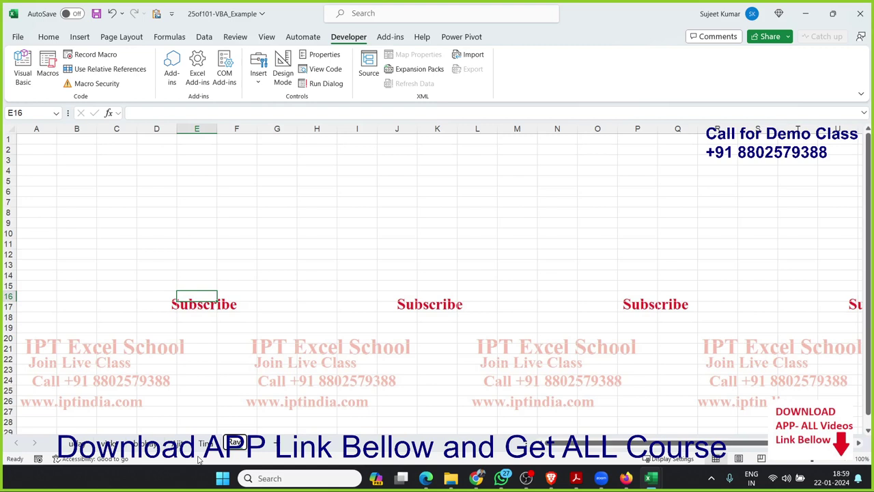
- Return to the first worksheet and open the VBA editor to view the sap_25 macro in Module1
{"action": "key", "text": "alt"}
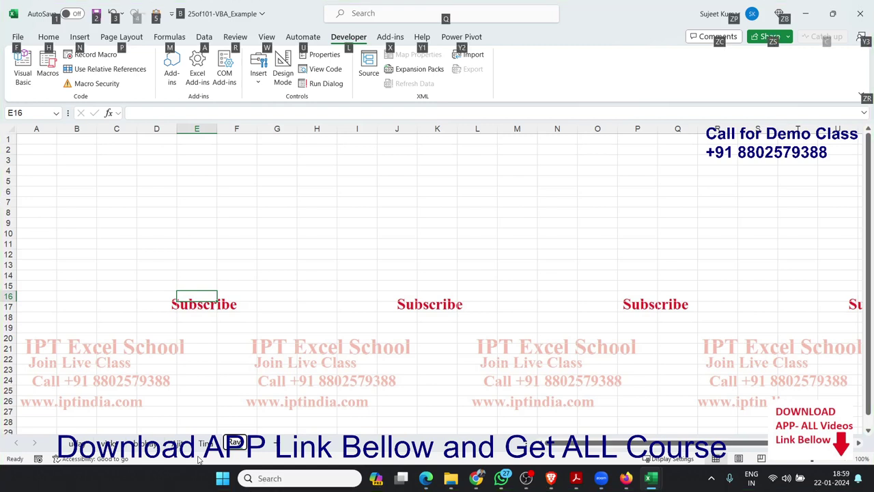
{"action": "left_click", "coordinate": [300, 247]}
{"action": "left_click", "coordinate": [106, 443]}
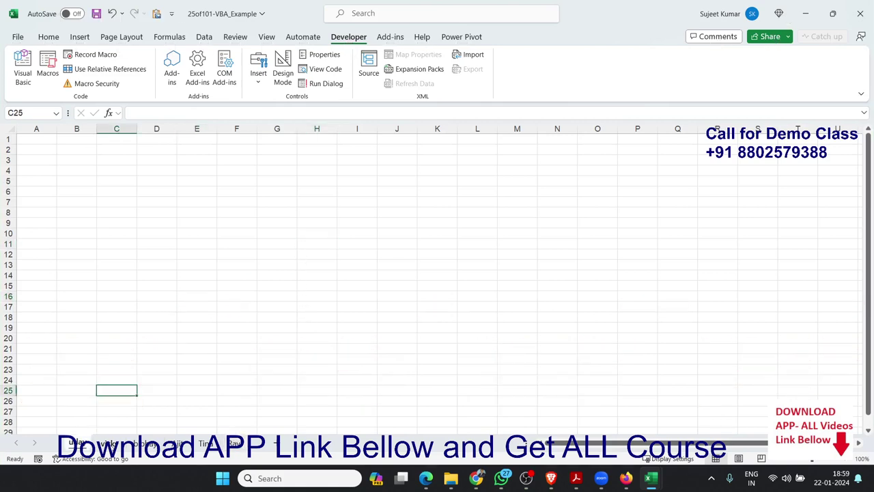
{"action": "key", "text": "ctrl+Page_Down"}
{"action": "key", "text": "ctrl+Page_Down"}
{"action": "key", "text": "ctrl+Page_Down"}
{"action": "key", "text": "ctrl+Page_Down"}
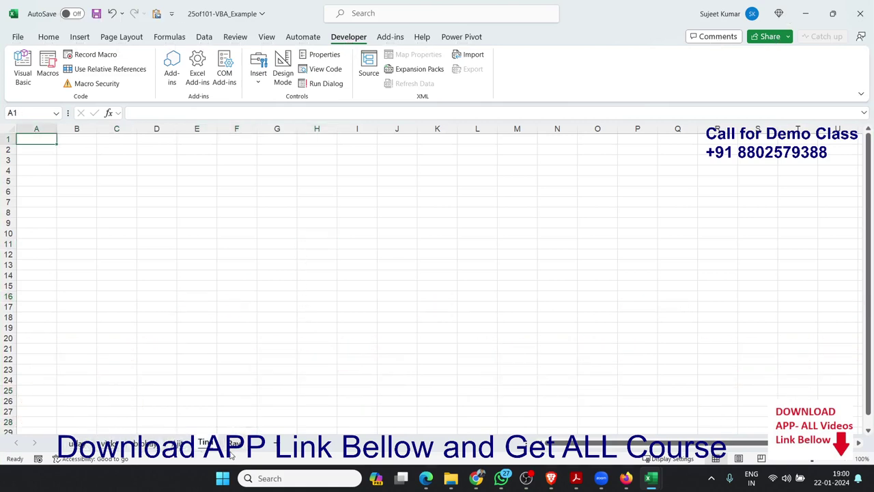
{"action": "left_click", "coordinate": [23, 77]}
- Remove the extra blank lines at the end of the sap_25 macro
{"action": "left_click", "coordinate": [226, 263]}
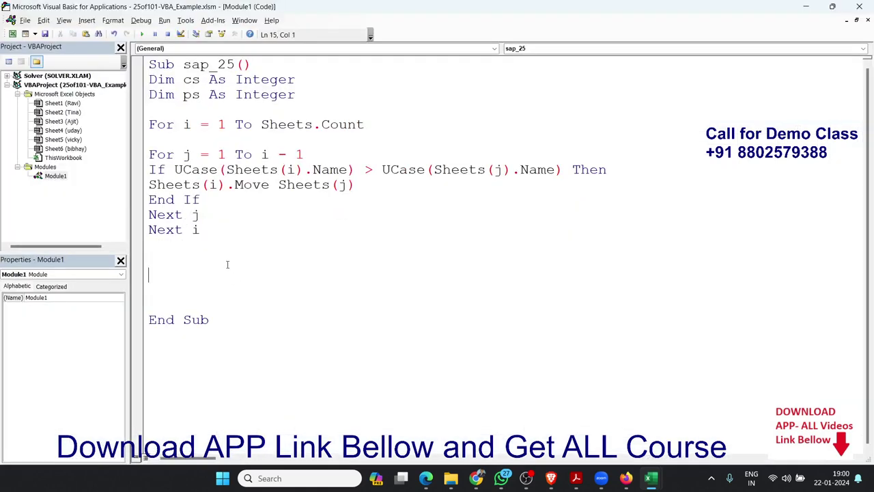
{"action": "key", "text": "Delete"}
{"action": "key", "text": "Delete"}
{"action": "key", "text": "Delete"}
{"action": "key", "text": "Delete"}
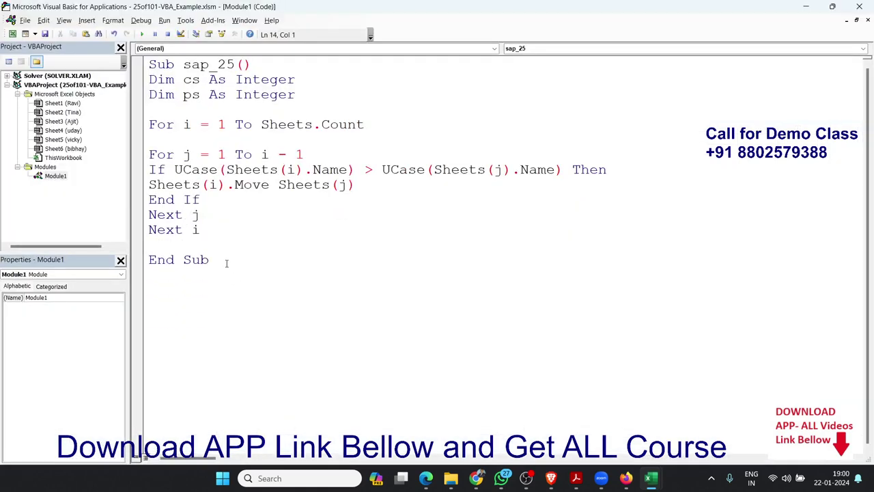
{"action": "key", "text": "Up"}
{"action": "key", "text": "Up"}
{"action": "key", "text": "Down"}
{"action": "key", "text": "Down"}
{"action": "key", "text": "Down"}
{"action": "key", "text": "Return"}
{"action": "key", "text": "Return"}
{"action": "key", "text": "Return"}
{"action": "key", "text": "Return"}
{"action": "key", "text": "Return"}
{"action": "key", "text": "Return"}
{"action": "key", "text": "Return"}
{"action": "key", "text": "Return"}
{"action": "key", "text": "Return"}
{"action": "key", "text": "Return"}
{"action": "key", "text": "Return"}
{"action": "key", "text": "Return"}
{"action": "key", "text": "Return"}
{"action": "key", "text": "Return"}
{"action": "key", "text": "Return"}
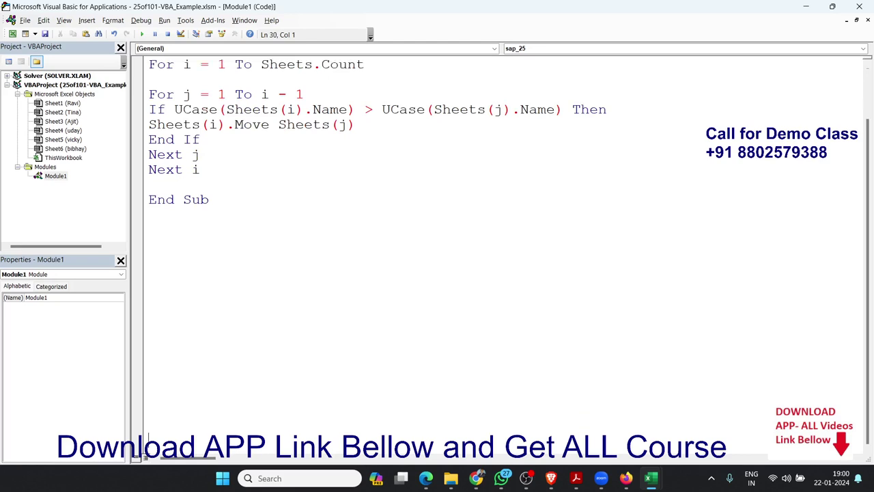
- Add an empty Sub samp_24() procedure below End Sub with blank lines inside
{"action": "left_click", "coordinate": [198, 230]}
{"action": "type", "text": "sub "}
{"action": "type", "text": "sam"}
{"action": "type", "text": "p_"}
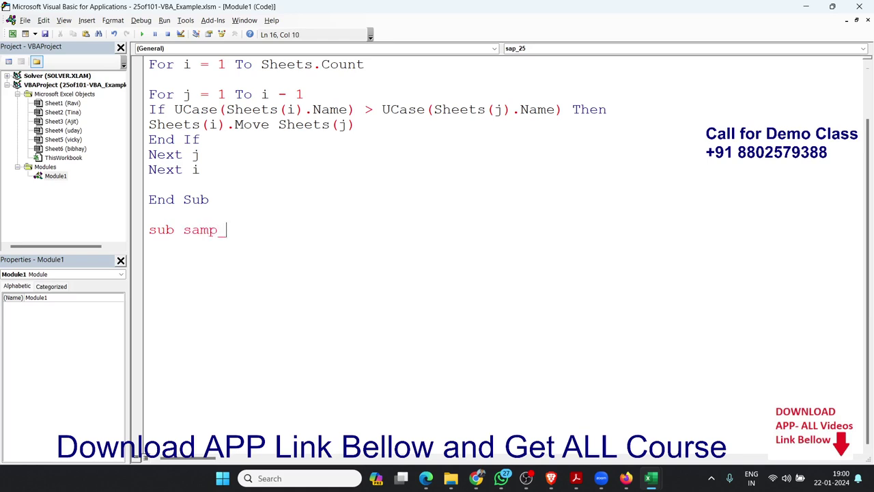
{"action": "type", "text": "24"}
{"action": "type", "text": "()"}
{"action": "key", "text": "Return"}
{"action": "scroll", "coordinate": [296, 215], "scroll_direction": "up", "scroll_amount": 3}
{"action": "scroll", "coordinate": [295, 215], "scroll_direction": "up", "scroll_amount": 1}
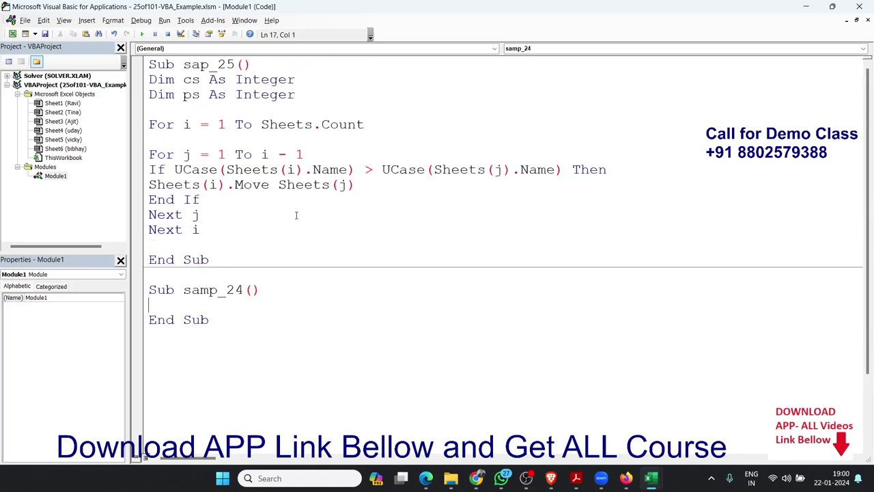
{"action": "scroll", "coordinate": [295, 215], "scroll_direction": "down", "scroll_amount": 1}
{"action": "key", "text": "Return"}
{"action": "key", "text": "Return"}
{"action": "key", "text": "Return"}
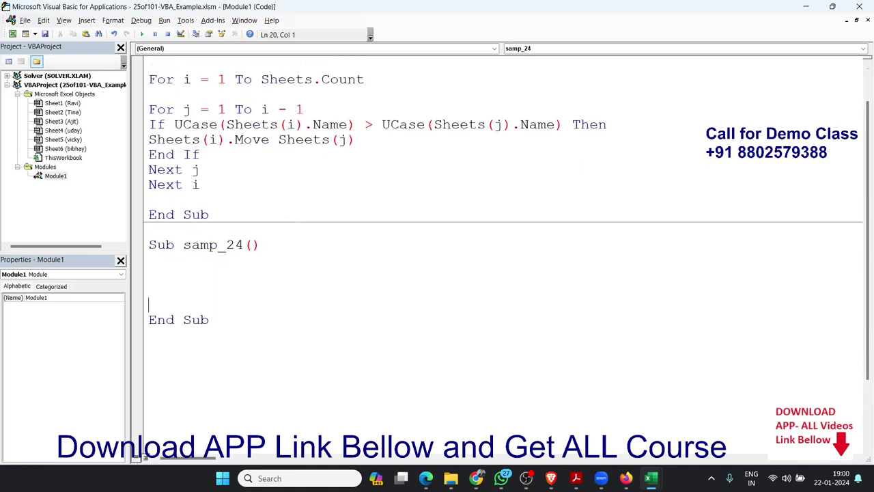
- Write the outer loop For i = 1 To Sheets.Count closed by Next i
{"action": "left_click", "coordinate": [149, 289]}
{"action": "type", "text": "for "}
{"action": "type", "text": "i = 1 "}
{"action": "type", "text": "to sh"}
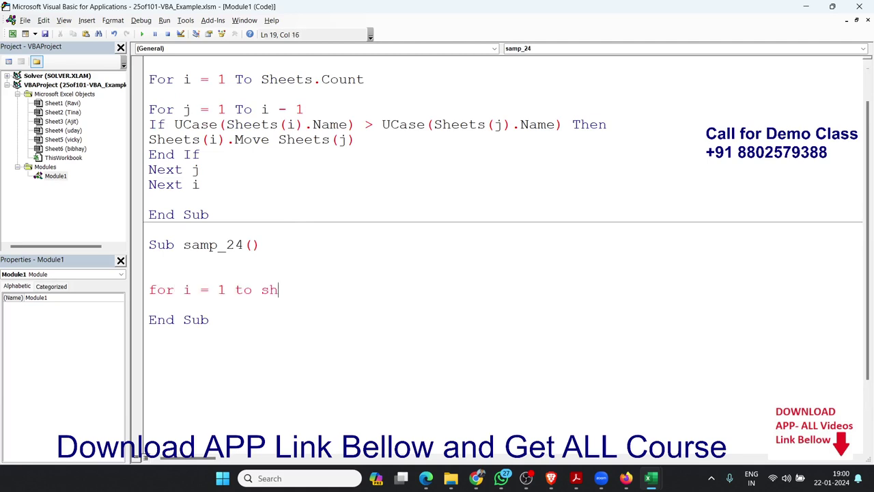
{"action": "type", "text": "eets.cou"}
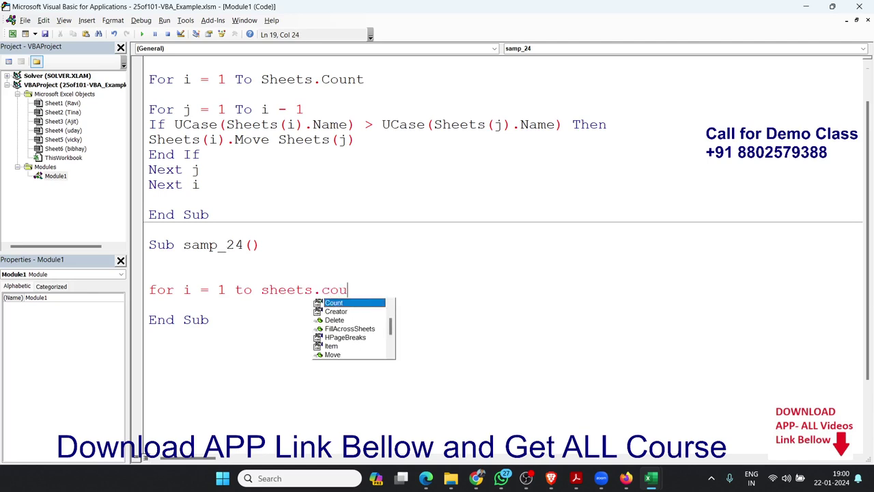
{"action": "key", "text": "Tab"}
{"action": "key", "text": "Return"}
{"action": "key", "text": "Return"}
{"action": "key", "text": "Return"}
{"action": "key", "text": "Return"}
{"action": "key", "text": "Return"}
{"action": "key", "text": "Return"}
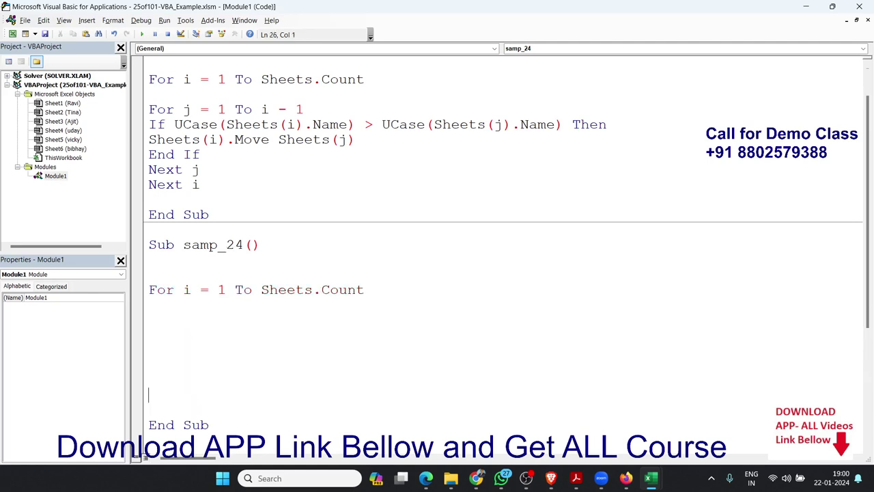
{"action": "type", "text": "next "}
{"action": "type", "text": "i"}
{"action": "left_click", "coordinate": [148, 350]}
{"action": "key", "text": "Return"}
{"action": "key", "text": "Up"}
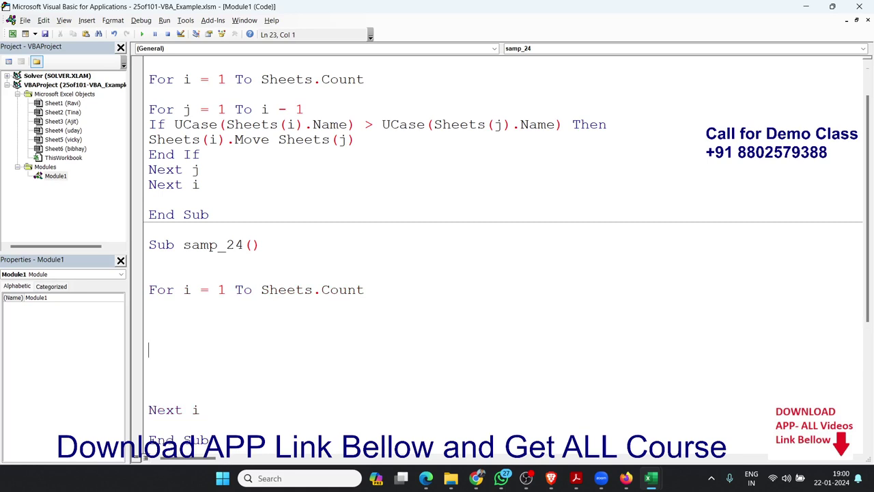
- Add the inner loop header For j = 1 To i - 1 inside the outer loop
{"action": "left_click", "coordinate": [149, 335]}
{"action": "type", "text": "for n"}
{"action": "type", "text": "ext "}
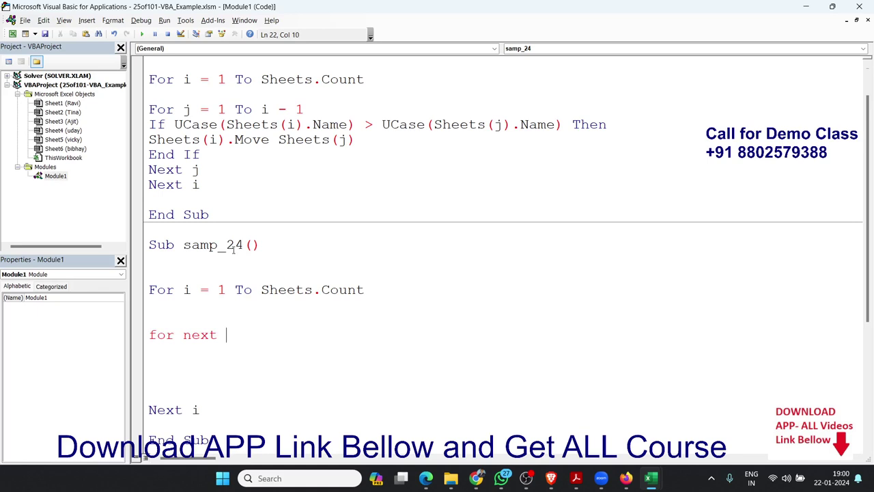
{"action": "type", "text": "j "}
{"action": "type", "text": "="}
{"action": "key", "text": "BackSpace"}
{"action": "key", "text": "BackSpace"}
{"action": "key", "text": "BackSpace"}
{"action": "key", "text": "BackSpace"}
{"action": "key", "text": "BackSpace"}
{"action": "key", "text": "BackSpace"}
{"action": "key", "text": "BackSpace"}
{"action": "key", "text": "BackSpace"}
{"action": "type", "text": "j "}
{"action": "type", "text": "= "}
{"action": "type", "text": "1 ti"}
{"action": "key", "text": "BackSpace"}
{"action": "key", "text": "BackSpace"}
{"action": "type", "text": "o"}
{"action": "type", "text": " i - "}
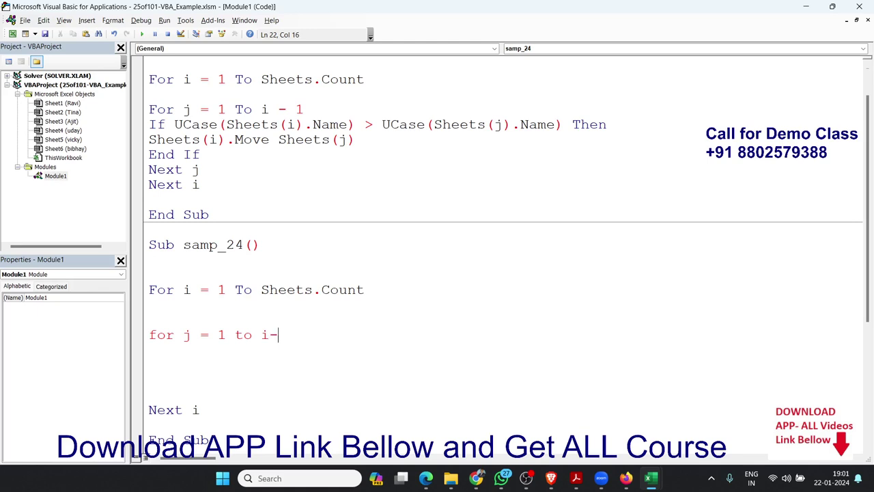
{"action": "type", "text": "1"}
{"action": "key", "text": "Return"}
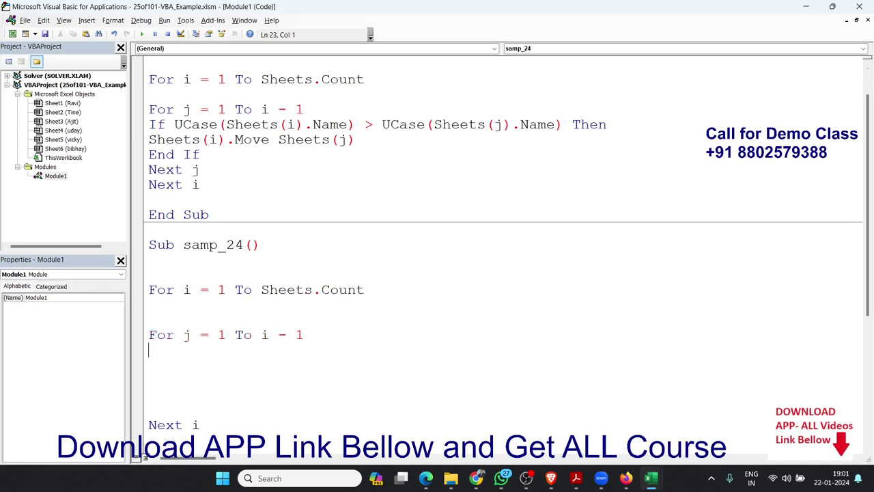
- Close the inner loop with Next j, leaving blank lines for its body
{"action": "key", "text": "Return"}
{"action": "key", "text": "Return"}
{"action": "type", "text": "next j"}
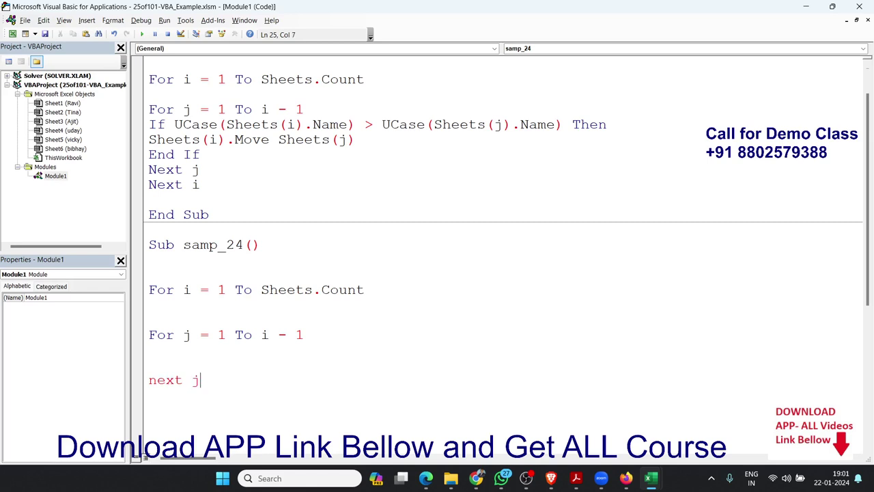
{"action": "key", "text": "Up"}
{"action": "key", "text": "Up"}
{"action": "key", "text": "Return"}
{"action": "key", "text": "Return"}
{"action": "key", "text": "Up"}
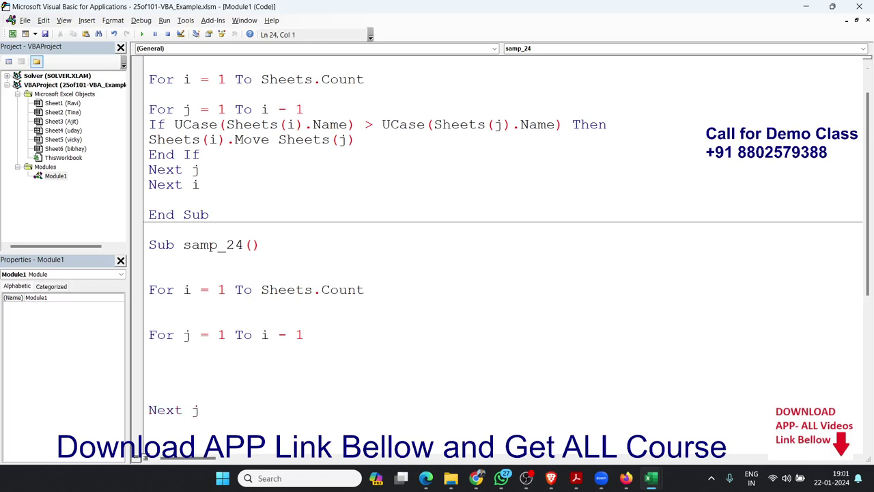
{"action": "type", "text": "if"}
{"action": "key", "text": "BackSpace"}
{"action": "key", "text": "BackSpace"}
{"action": "key", "text": "BackSpace"}
{"action": "key", "text": "BackSpace"}
{"action": "key", "text": "Up"}
{"action": "key", "text": "Up"}
{"action": "key", "text": "Up"}
{"action": "key", "text": "Up"}
- Declare the variables with Dim CS, PS As String at the top of samp_24
{"action": "left_click", "coordinate": [149, 259]}
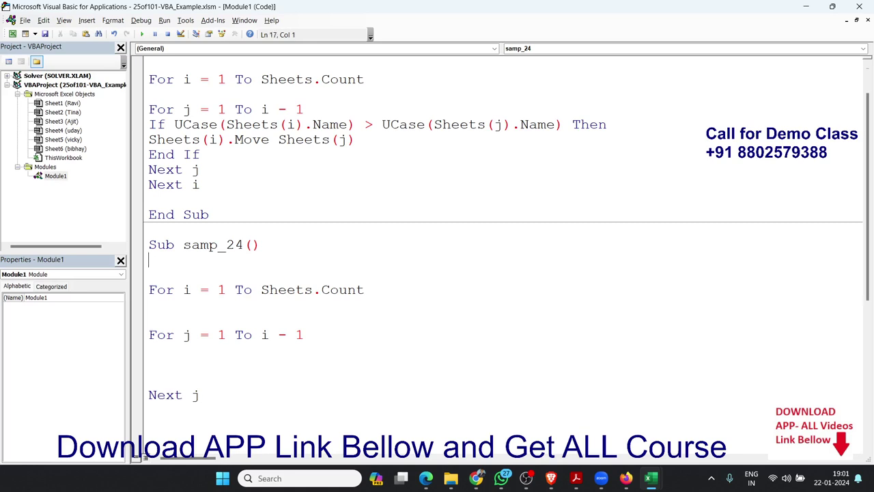
{"action": "type", "text": "di"}
{"action": "type", "text": "m CS"}
{"action": "type", "text": ",PS "}
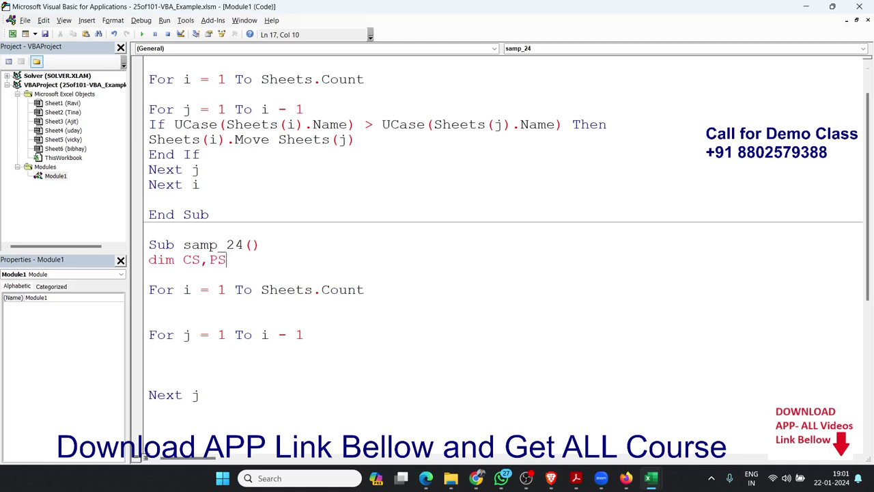
{"action": "type", "text": "as "}
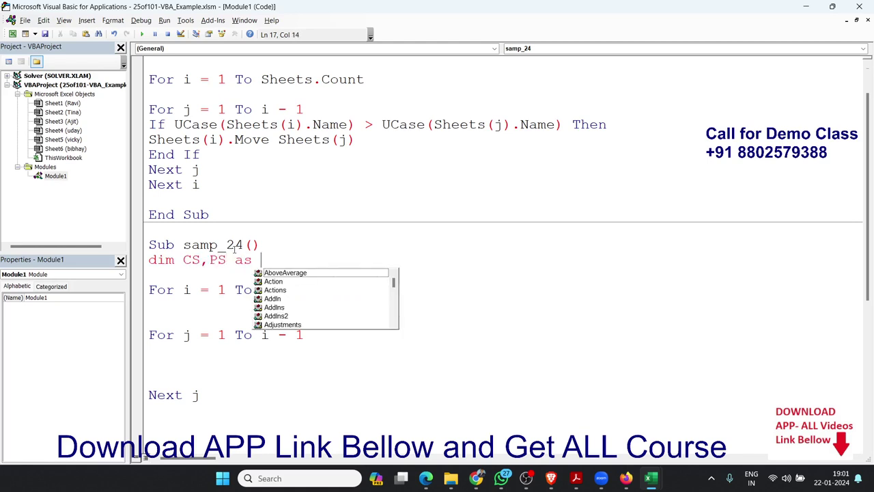
{"action": "type", "text": "st"}
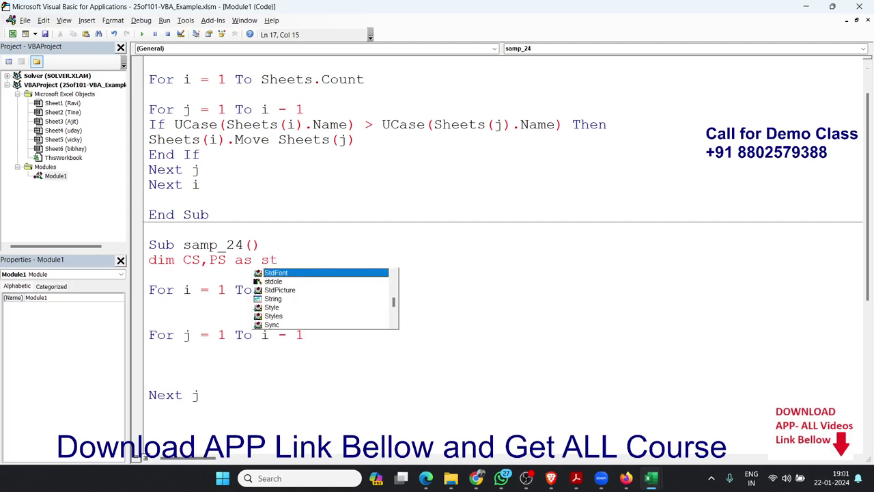
{"action": "type", "text": "r"}
{"action": "key", "text": "Tab"}
{"action": "key", "text": "Down"}
{"action": "key", "text": "Down"}
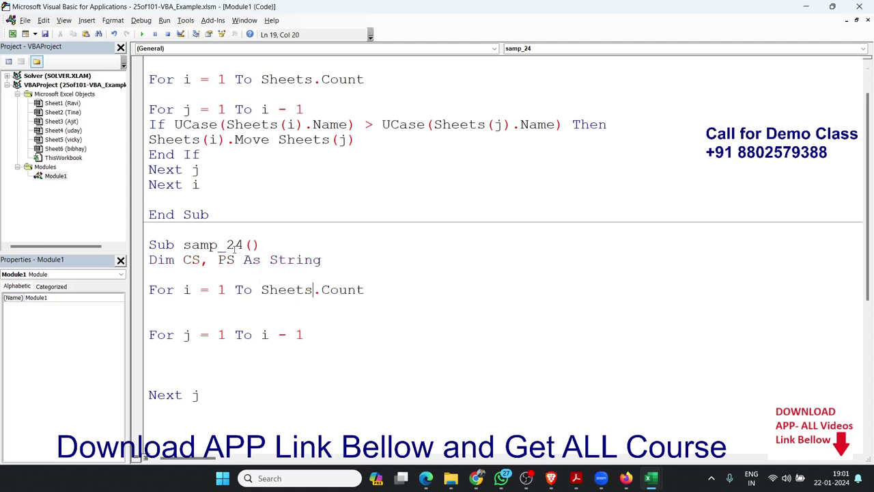
{"action": "key", "text": "Down"}
- Assign CS = UCase(Sheets(i).Name) inside the outer loop
{"action": "type", "text": "c"}
{"action": "type", "text": "s=she"}
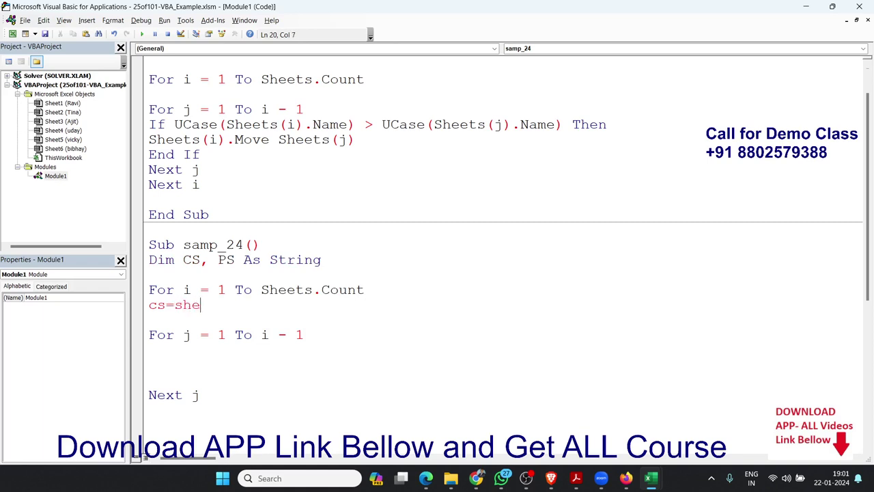
{"action": "type", "text": "ets"}
{"action": "type", "text": "(i)"}
{"action": "type", "text": ".na"}
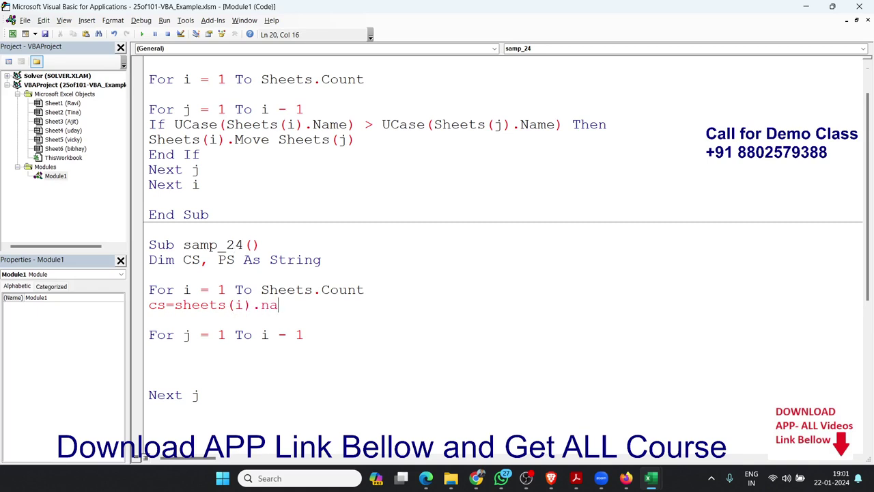
{"action": "type", "text": "me"}
{"action": "key", "text": "Return"}
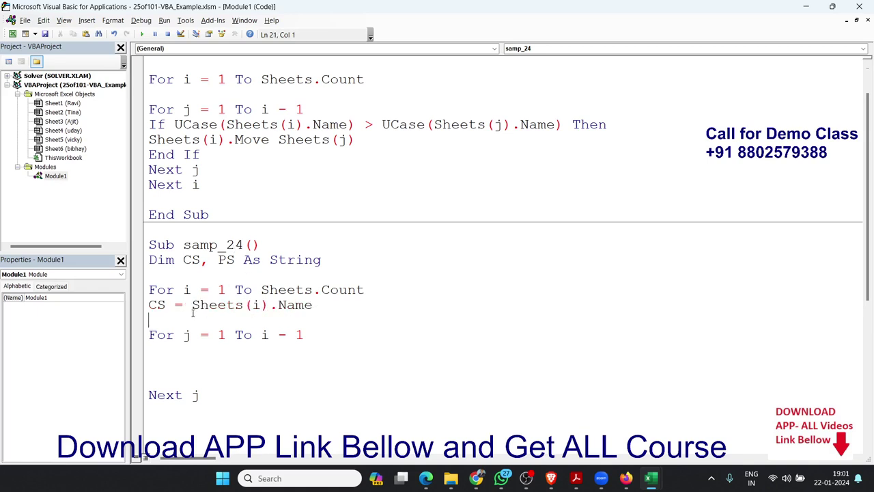
{"action": "left_click", "coordinate": [192, 304]}
{"action": "type", "text": "ucase"}
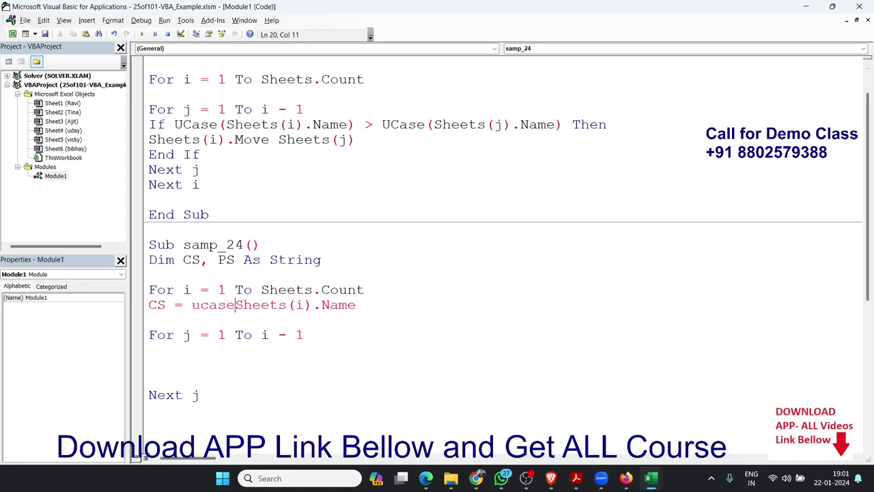
{"action": "type", "text": "("}
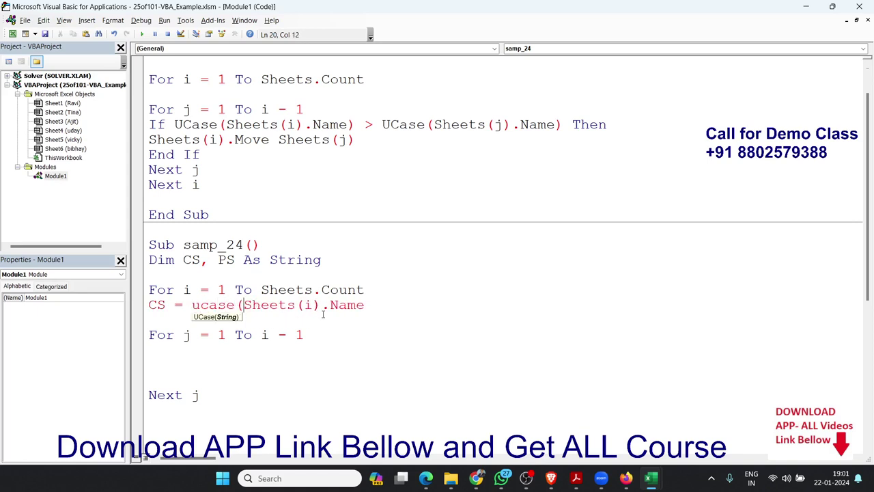
{"action": "left_click", "coordinate": [389, 305]}
{"action": "type", "text": ")"}
{"action": "left_click", "coordinate": [354, 319]}
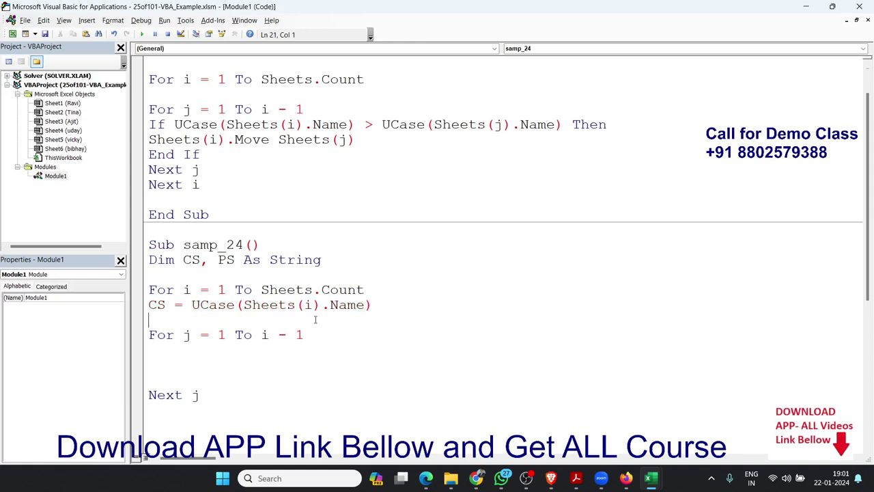
{"action": "type", "text": "PS"}
{"action": "type", "text": "="}
{"action": "key", "text": "BackSpace"}
{"action": "key", "text": "BackSpace"}
{"action": "key", "text": "BackSpace"}
{"action": "key", "text": "BackSpace"}
- Set PS = UCase(Sheets(j).Name) as the first line of the inner loop
{"action": "left_click", "coordinate": [304, 320]}
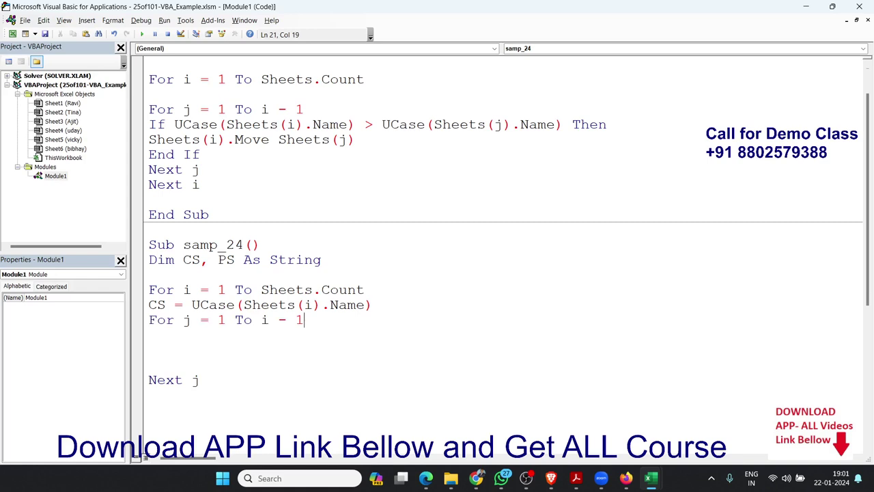
{"action": "left_click", "coordinate": [149, 335]}
{"action": "type", "text": "PS"}
{"action": "type", "text": "=uc"}
{"action": "type", "text": "ase("}
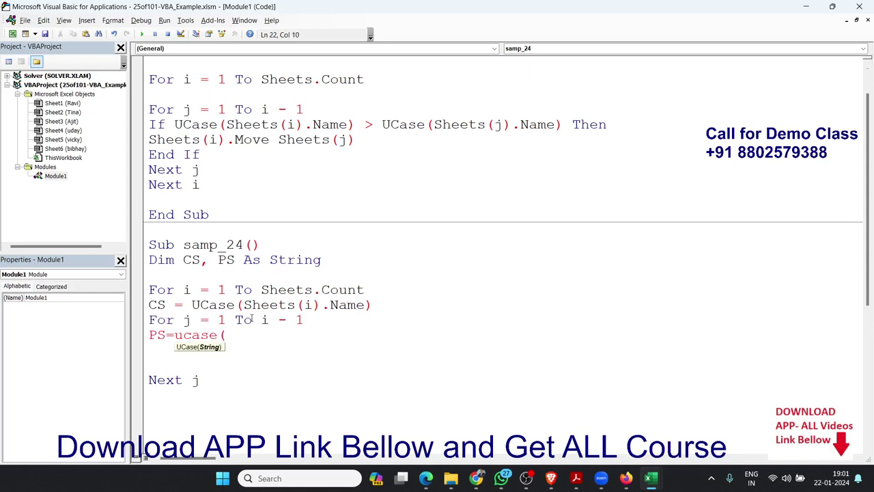
{"action": "type", "text": "sheets("}
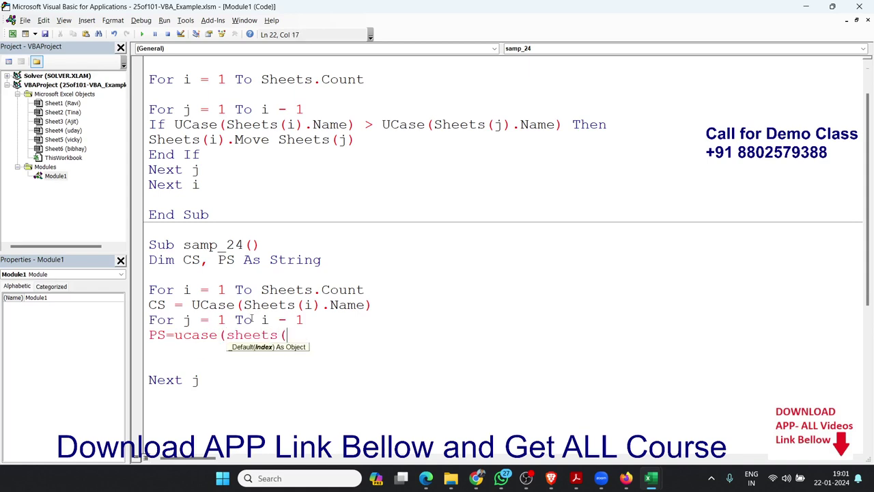
{"action": "type", "text": "j)."}
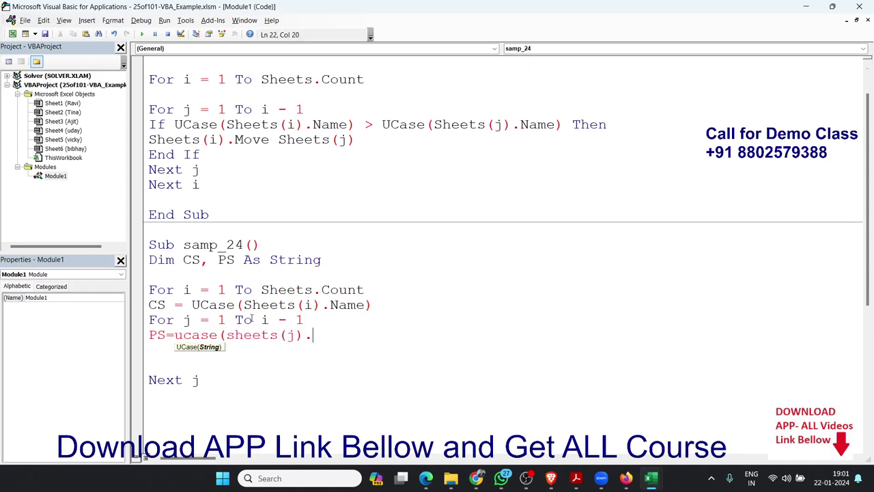
{"action": "type", "text": "name"}
{"action": "type", "text": ")"}
{"action": "key", "text": "Return"}
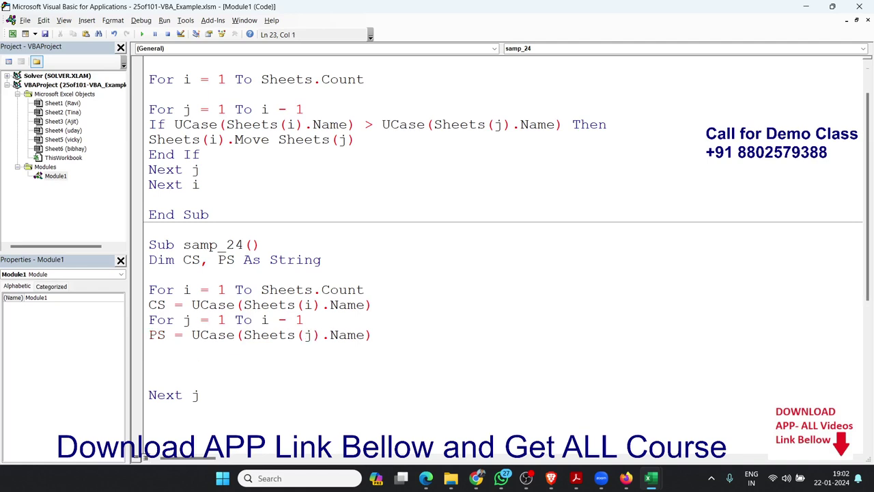
- Add If CS > PS Then Sheets(i).Move Sheets(j), closed with End If
{"action": "type", "text": "if "}
{"action": "type", "text": "CS"}
{"action": "type", "text": ">"}
{"action": "type", "text": "PS then"}
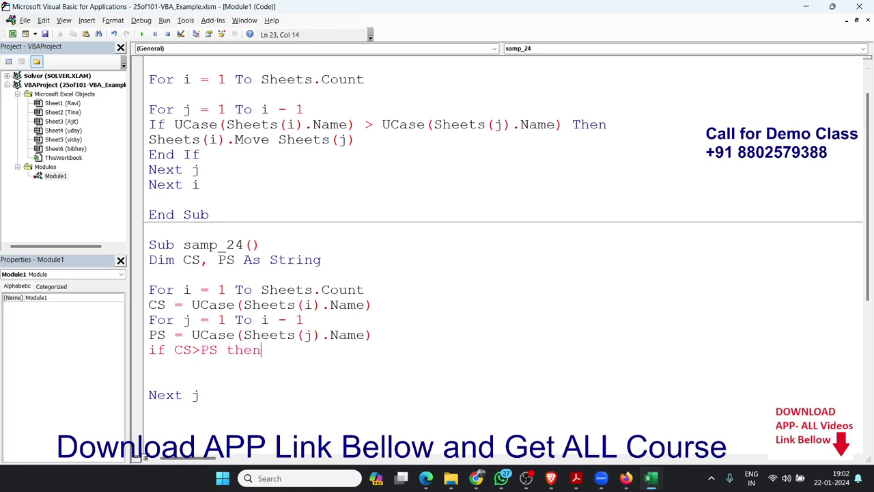
{"action": "key", "text": "Return"}
{"action": "type", "text": "sheets"}
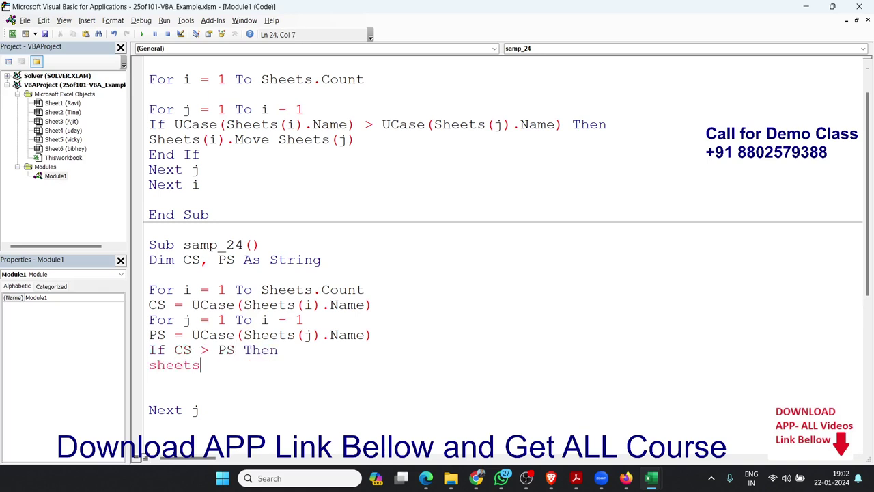
{"action": "type", "text": "(i"}
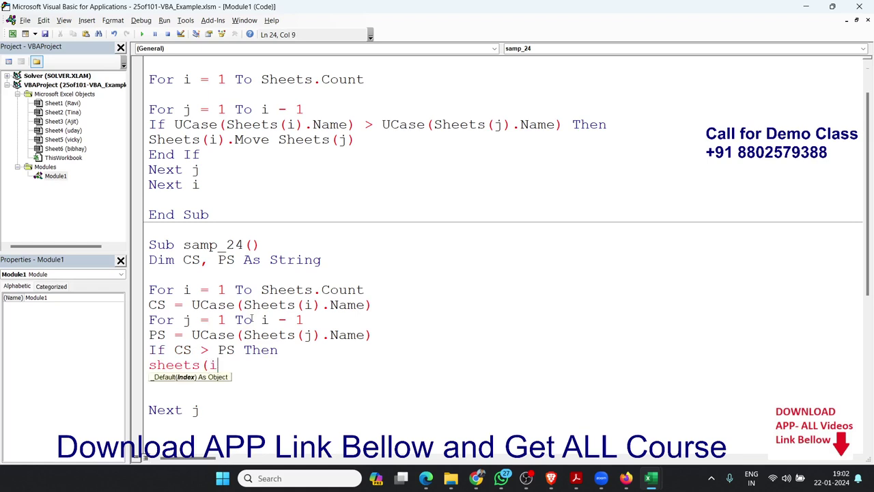
{"action": "type", "text": ").mo"}
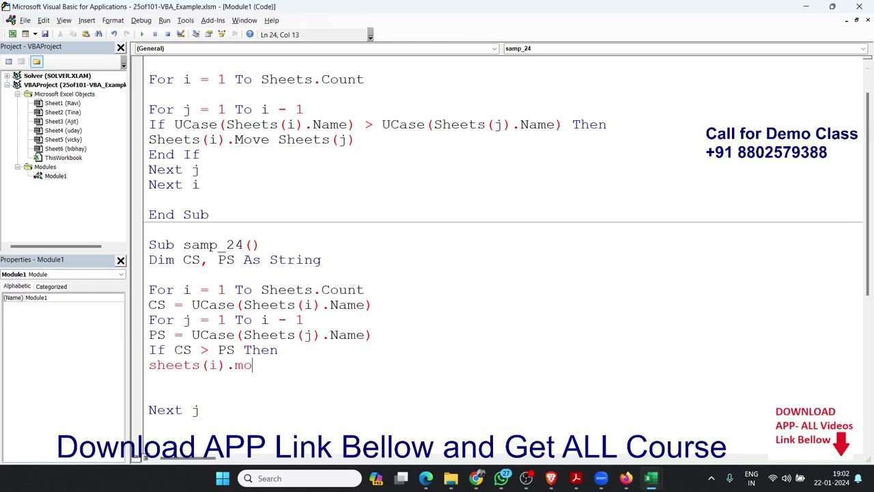
{"action": "type", "text": "ve sh"}
{"action": "type", "text": "e"}
{"action": "type", "text": "ets("}
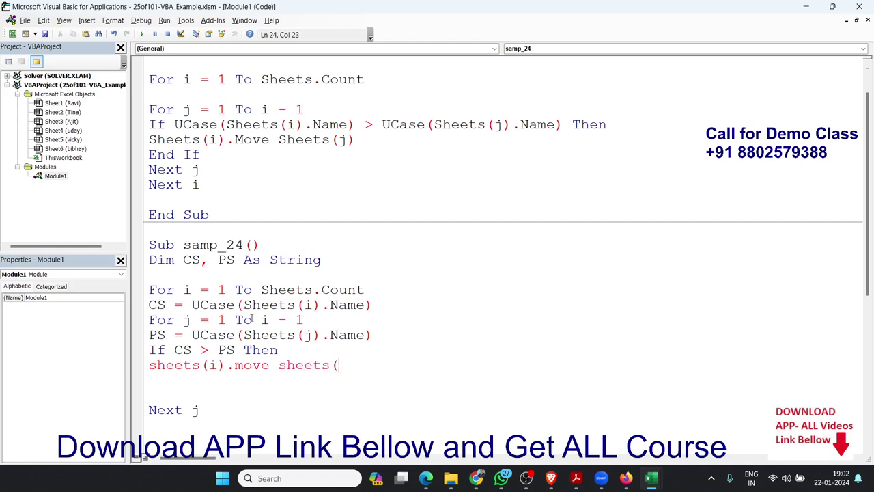
{"action": "type", "text": "j)"}
{"action": "key", "text": "Return"}
{"action": "type", "text": "end if"}
{"action": "key", "text": "Down"}
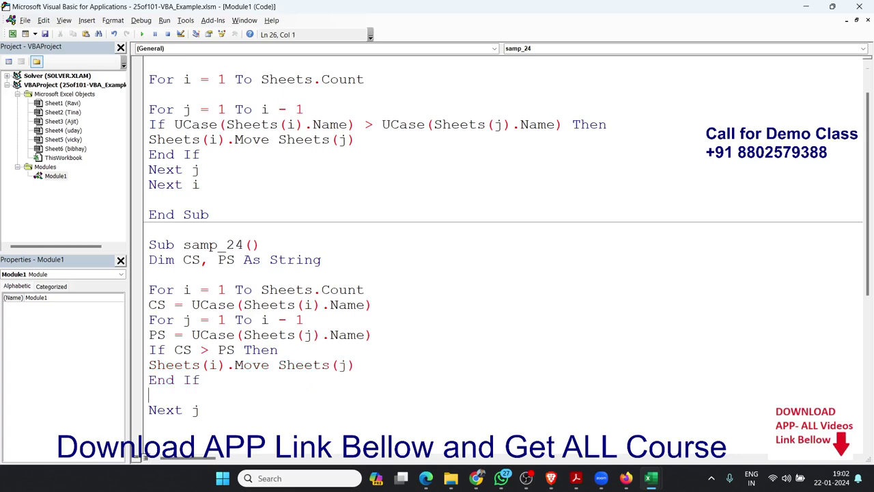
{"action": "scroll", "coordinate": [253, 314], "scroll_direction": "down", "scroll_amount": 1}
{"action": "scroll", "coordinate": [262, 318], "scroll_direction": "down", "scroll_amount": 2}
- Run the sap_25 macro from Excel's Alt+F8 Macro dialog
{"action": "key", "text": "alt+F11"}
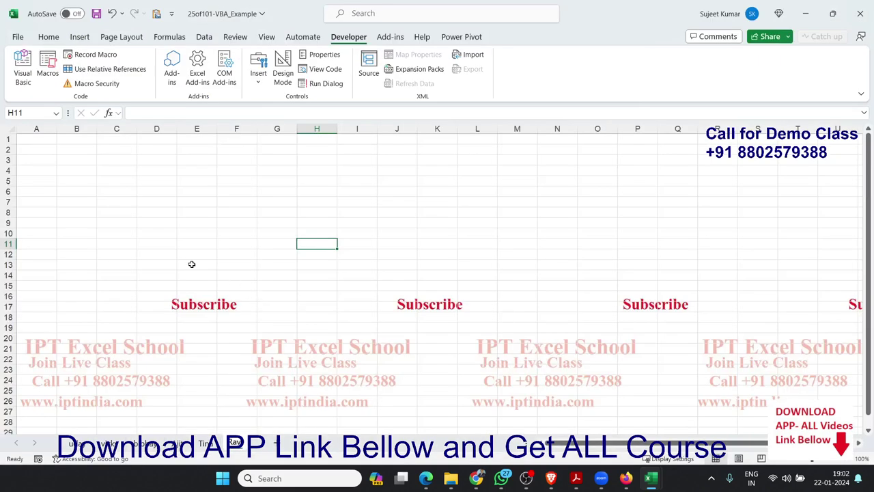
{"action": "key", "text": "alt+F8"}
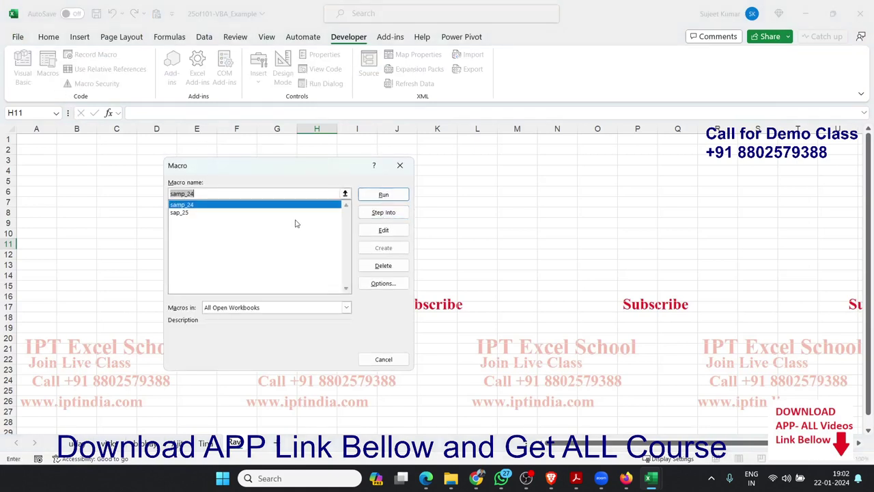
{"action": "left_click", "coordinate": [242, 215]}
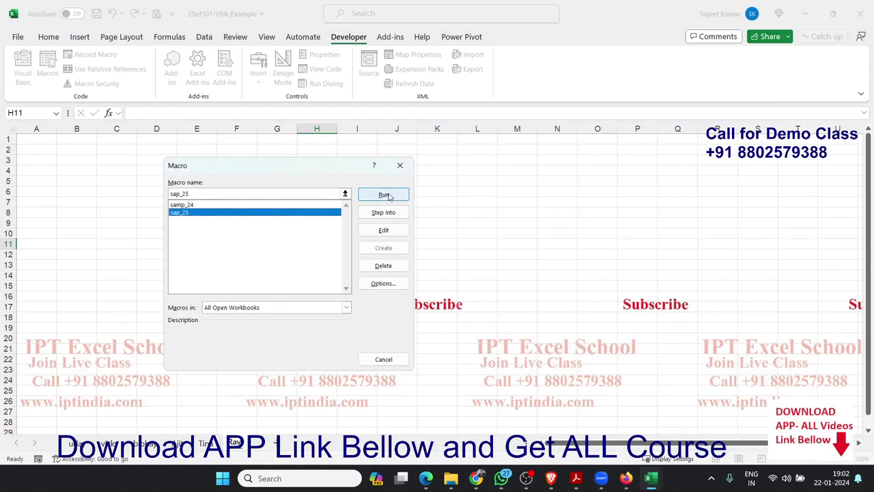
{"action": "left_click", "coordinate": [384, 195]}
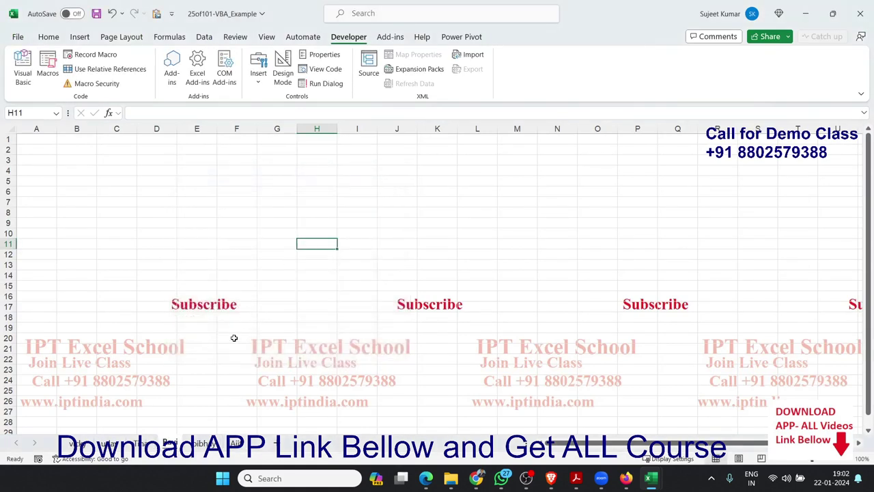
- Step through the sheet tabs to check their new order
{"action": "left_click", "coordinate": [218, 423]}
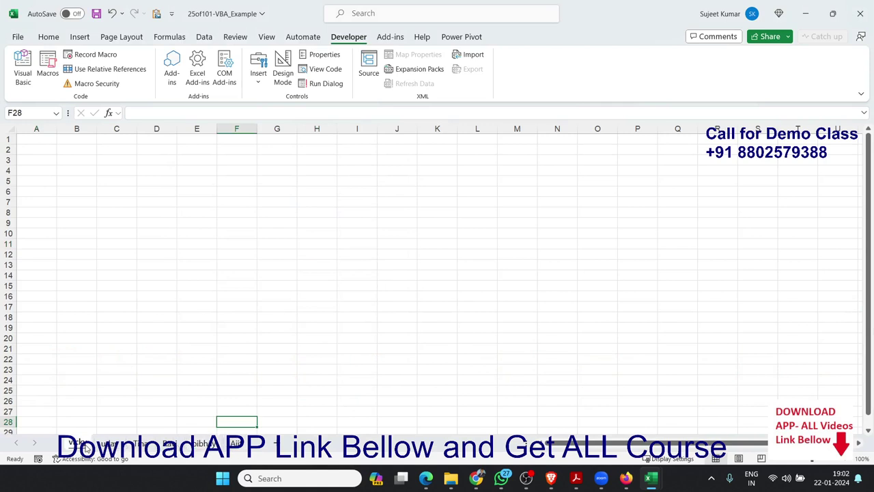
{"action": "left_click", "coordinate": [113, 444]}
{"action": "left_click", "coordinate": [140, 443]}
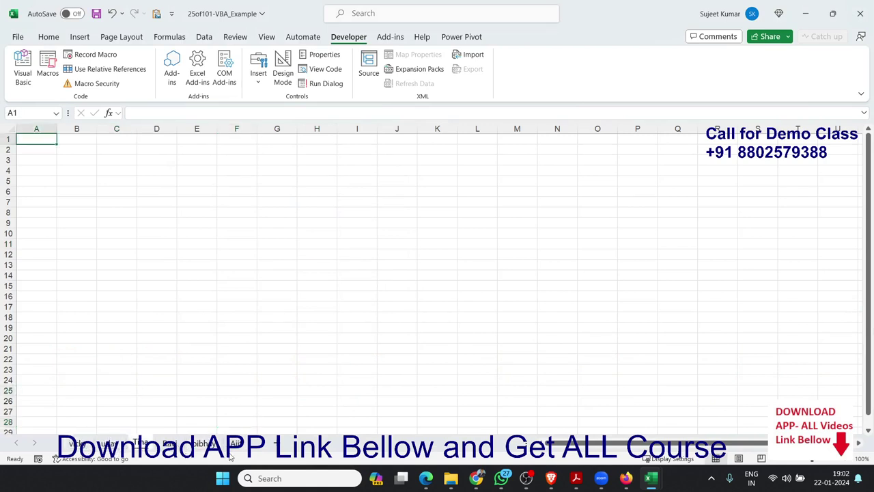
{"action": "left_click", "coordinate": [170, 444]}
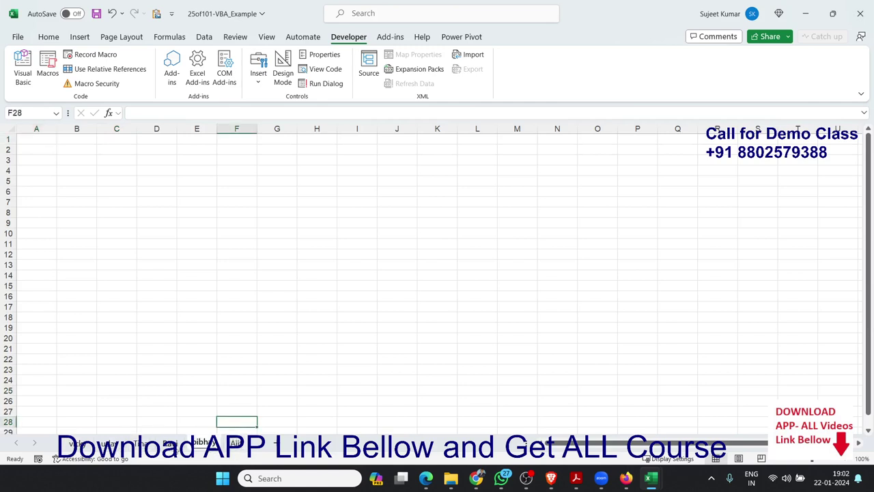